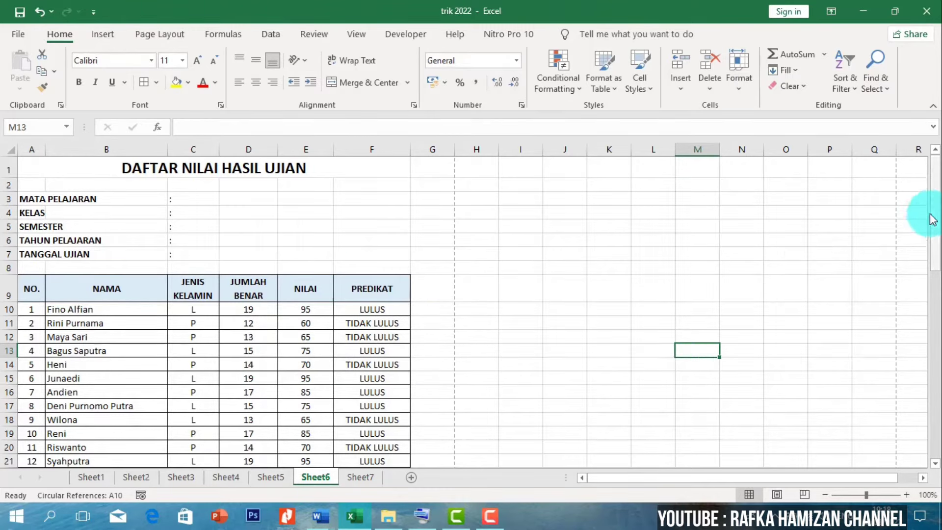
- Review both pages of the current print preview, then return to the worksheet
{"action": "left_click_drag", "start_coordinate": [932, 220], "coordinate": [934, 212]}
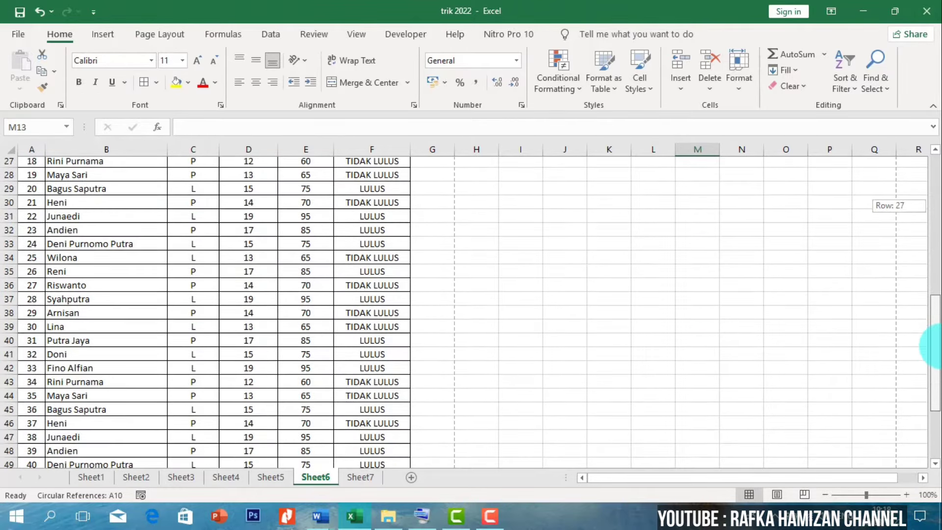
{"action": "mouse_move", "coordinate": [934, 212]}
{"action": "left_mouse_down"}
{"action": "mouse_move", "coordinate": [934, 411]}
{"action": "mouse_move", "coordinate": [935, 196]}
{"action": "left_mouse_up"}
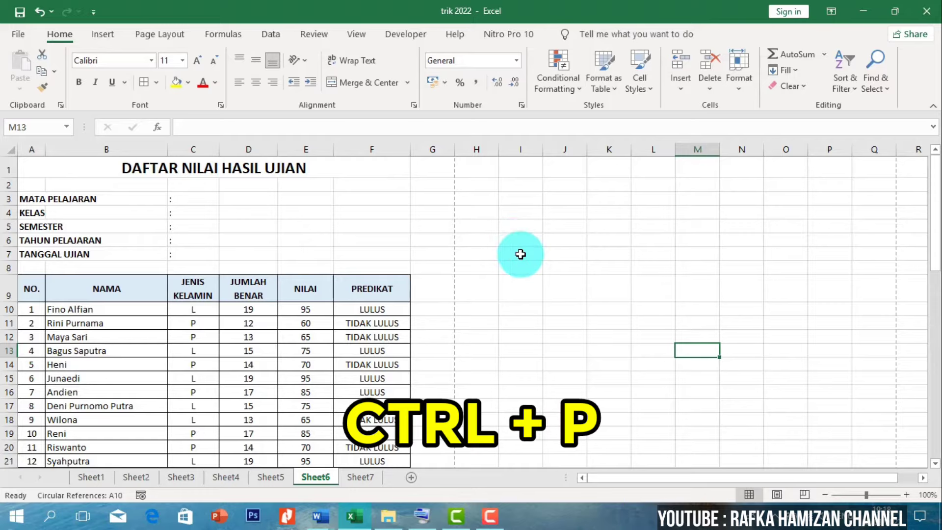
{"action": "key", "text": "ctrl+p"}
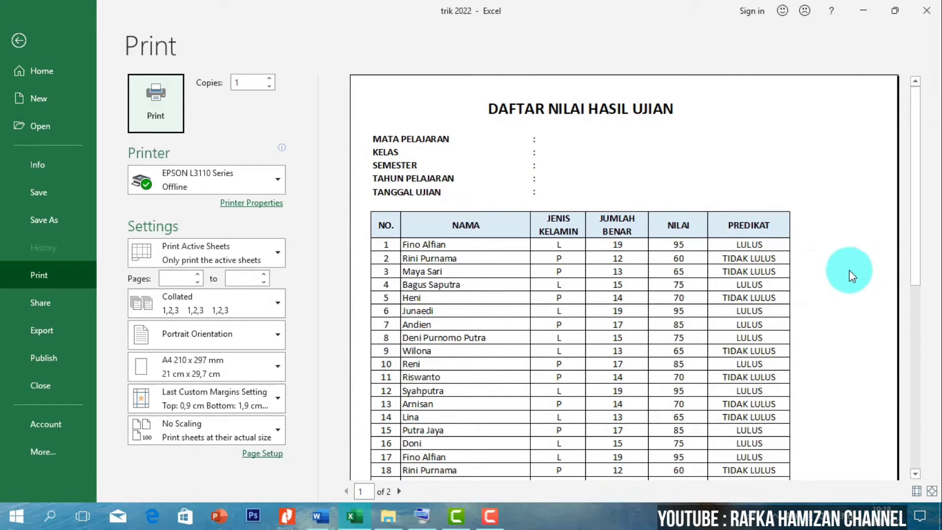
{"action": "left_click_drag", "start_coordinate": [918, 269], "coordinate": [921, 473]}
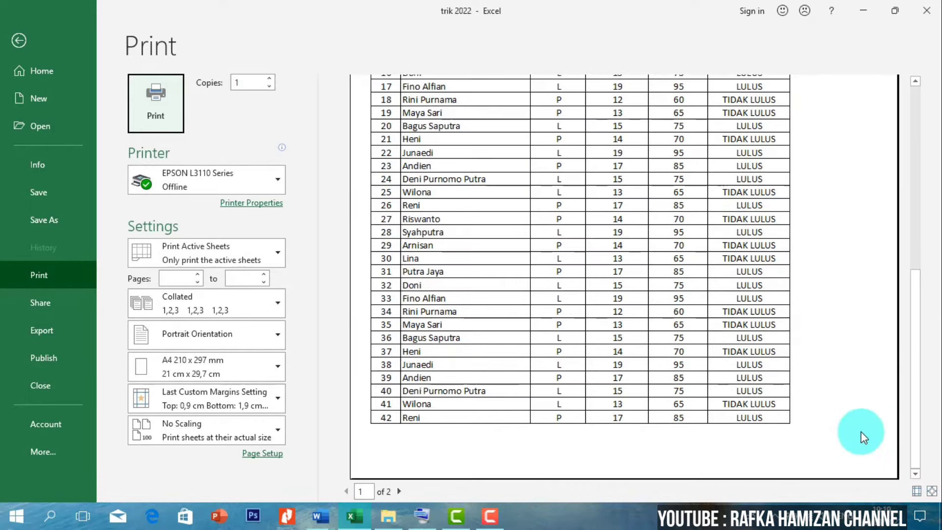
{"action": "left_click", "coordinate": [400, 492]}
{"action": "left_click_drag", "start_coordinate": [915, 366], "coordinate": [920, 137]}
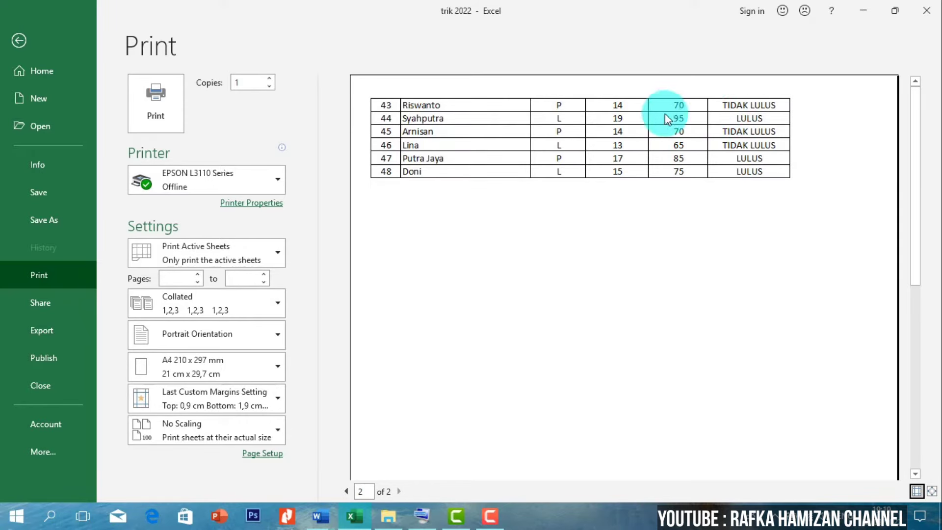
{"action": "left_click", "coordinate": [18, 40]}
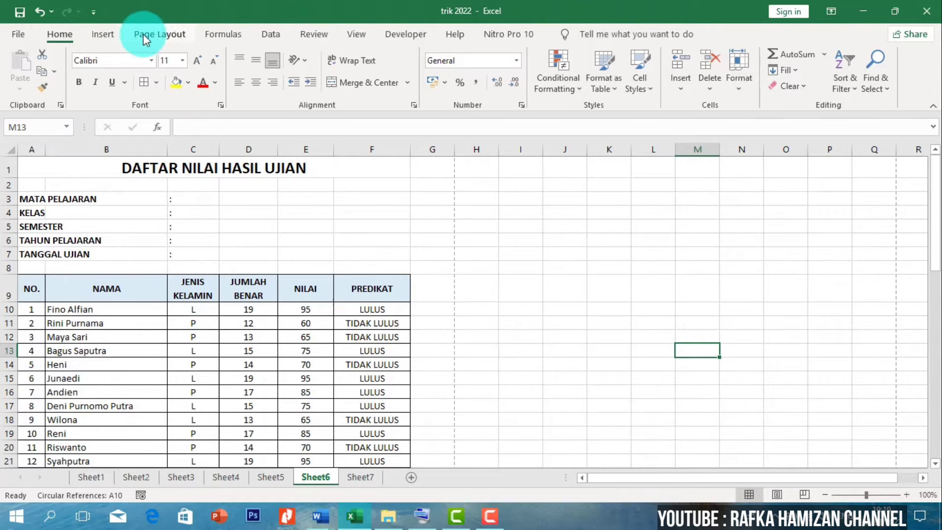
- Open the Page Setup dialog, showing A4 portrait at 100% scale
{"action": "left_click", "coordinate": [166, 34]}
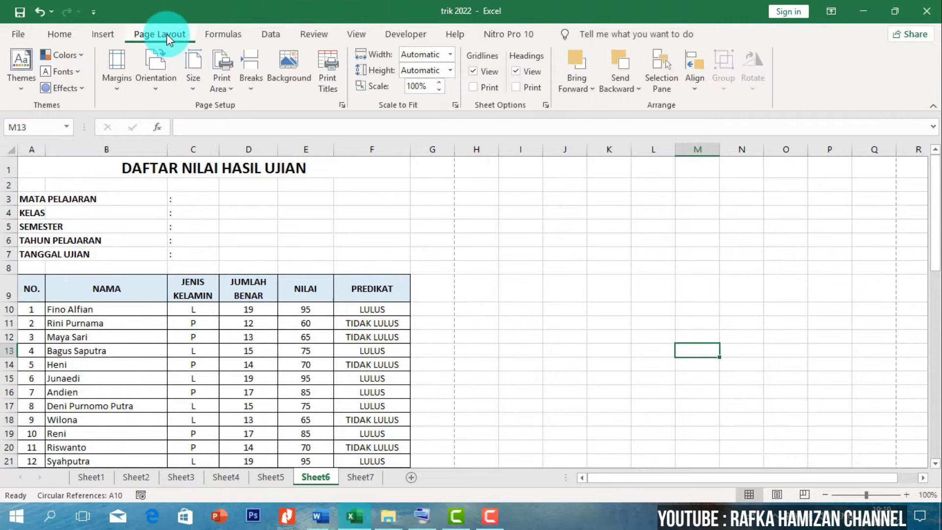
{"action": "left_click", "coordinate": [342, 105]}
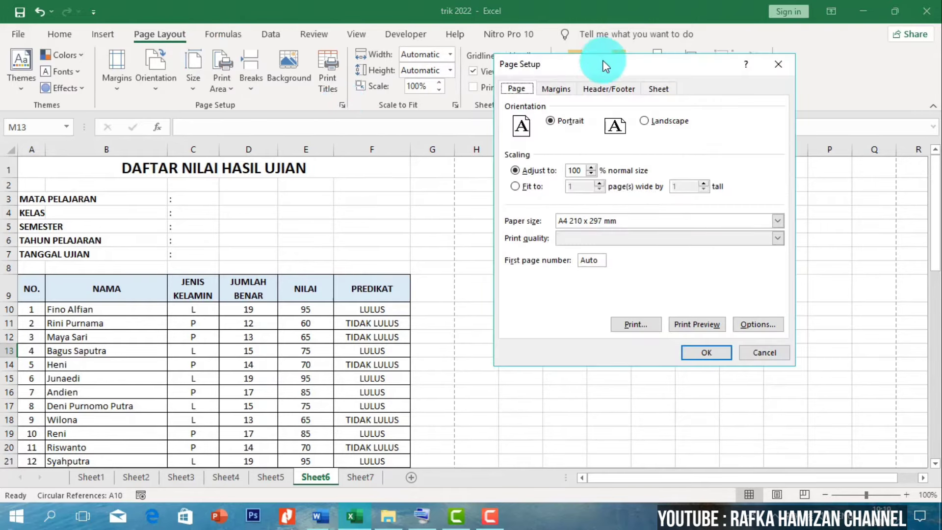
{"action": "left_click_drag", "start_coordinate": [603, 60], "coordinate": [550, 140]}
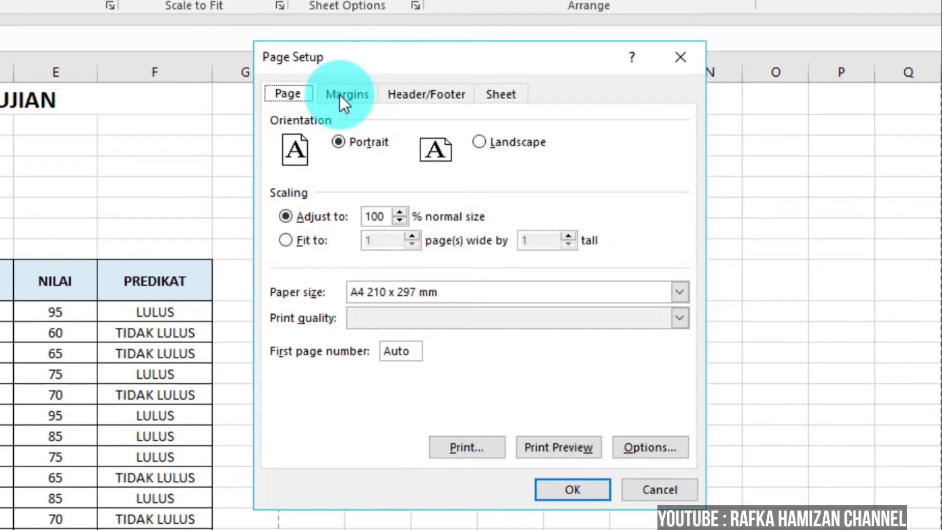
- Set the left and right margins to 1,8
{"action": "left_click", "coordinate": [339, 95]}
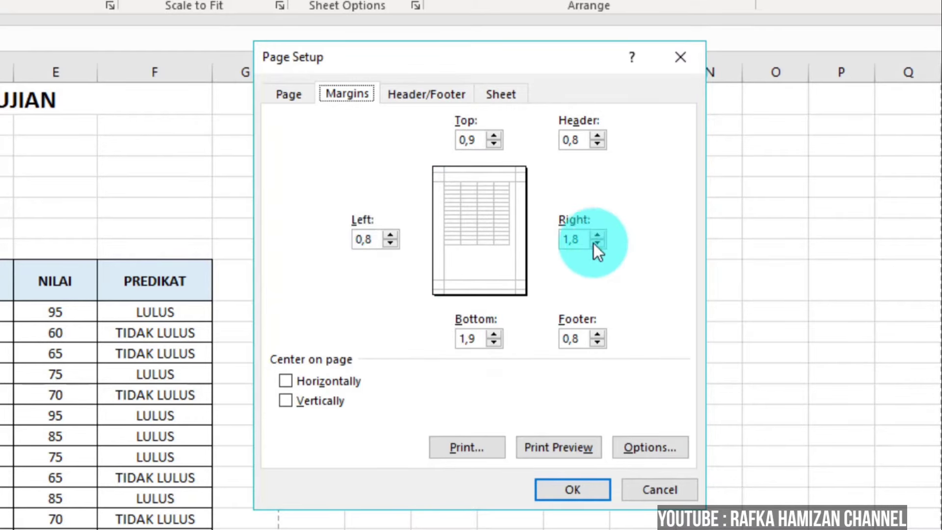
{"action": "left_click", "coordinate": [360, 241]}
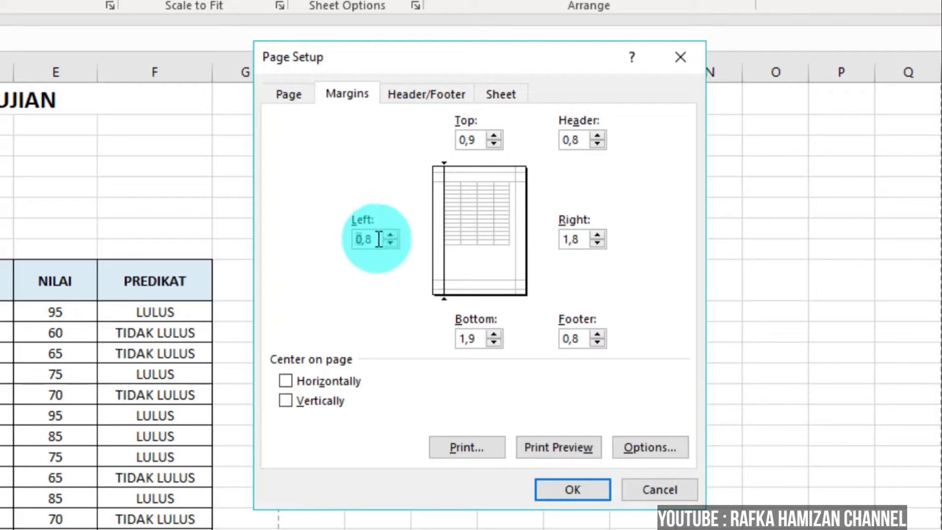
{"action": "left_click_drag", "start_coordinate": [373, 239], "coordinate": [342, 239]}
{"action": "type", "text": "1,"}
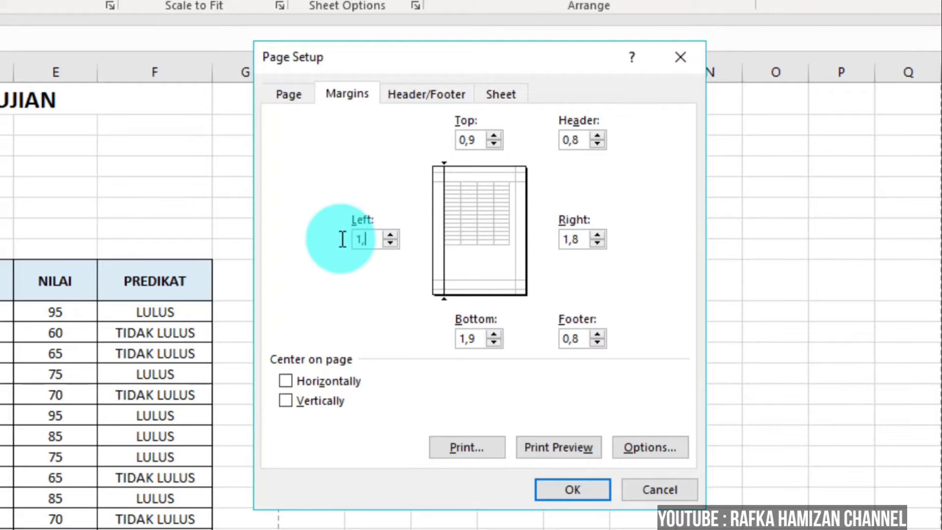
{"action": "type", "text": "8"}
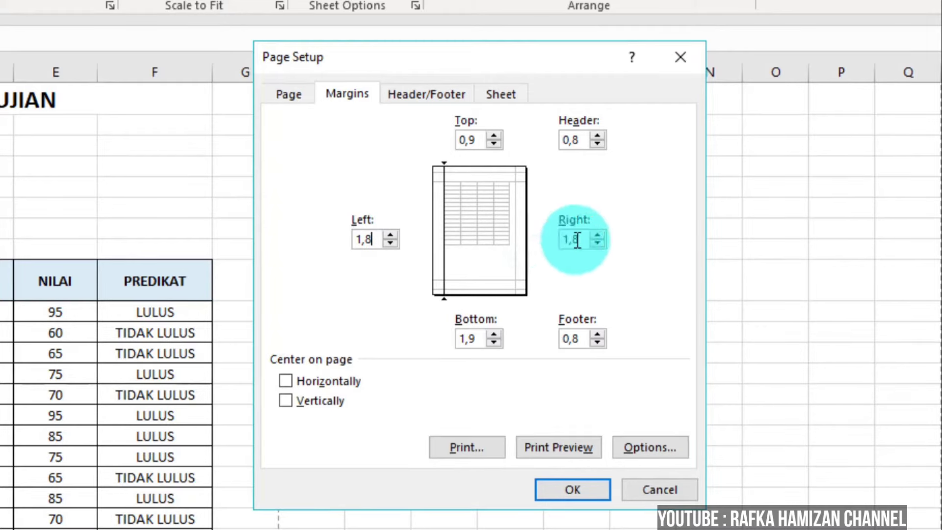
{"action": "left_click", "coordinate": [572, 240]}
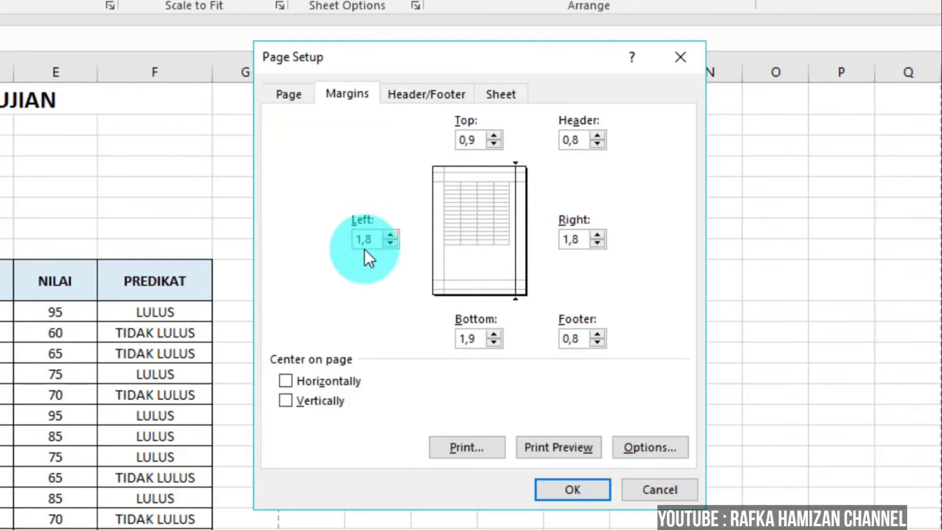
{"action": "left_click", "coordinate": [390, 242]}
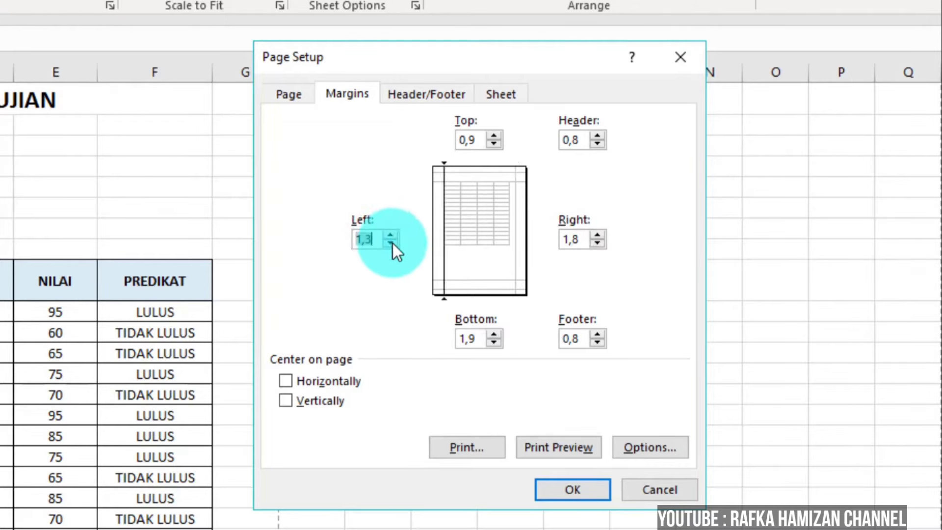
{"action": "left_click", "coordinate": [597, 244]}
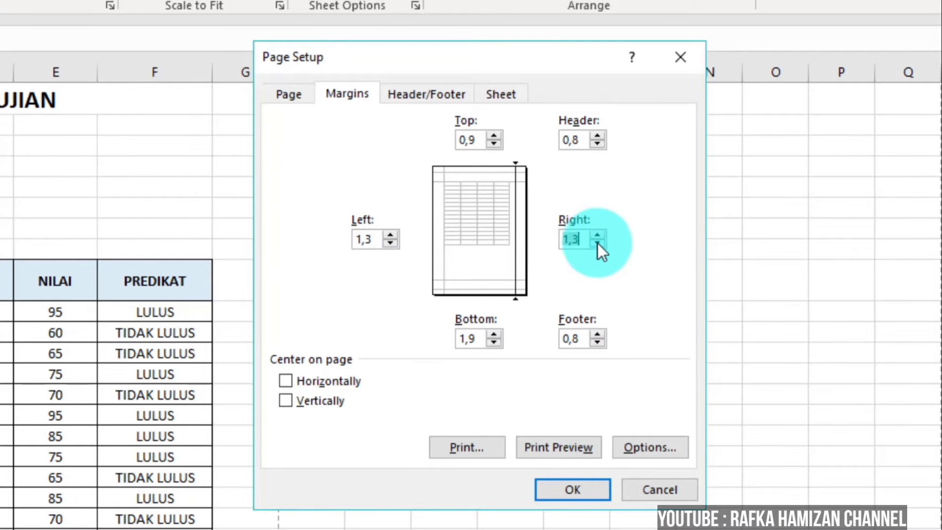
{"action": "type", "text": "1,3"}
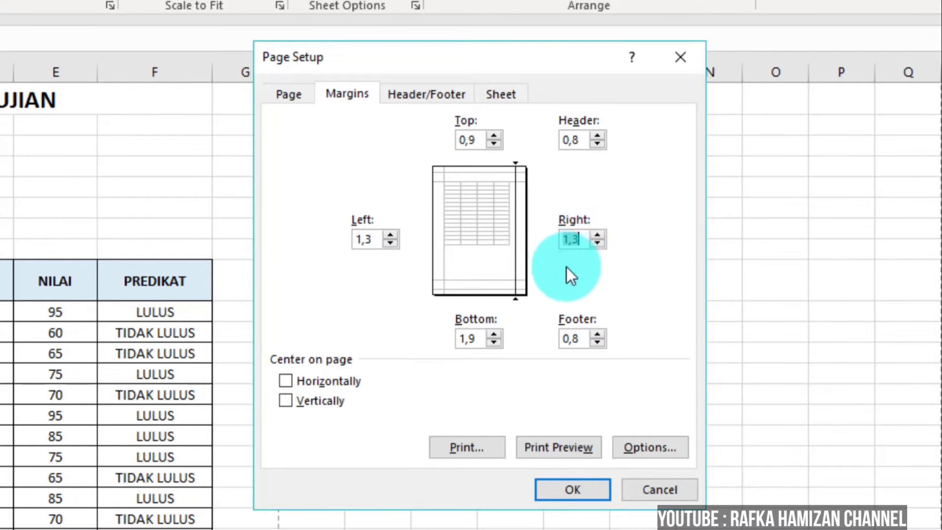
{"action": "left_click", "coordinate": [391, 235]}
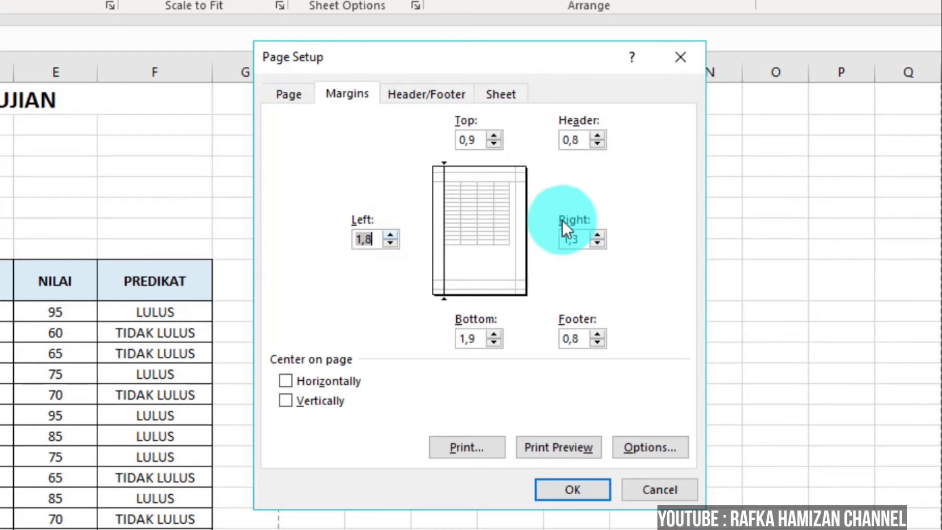
{"action": "left_click", "coordinate": [598, 236]}
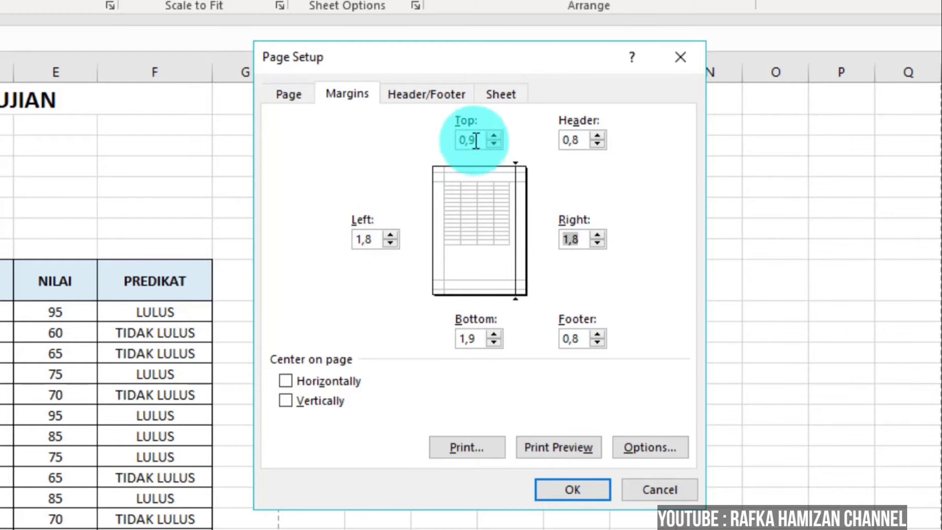
- Change the top and bottom margins from 1,9 to 2
{"action": "left_click", "coordinate": [493, 136]}
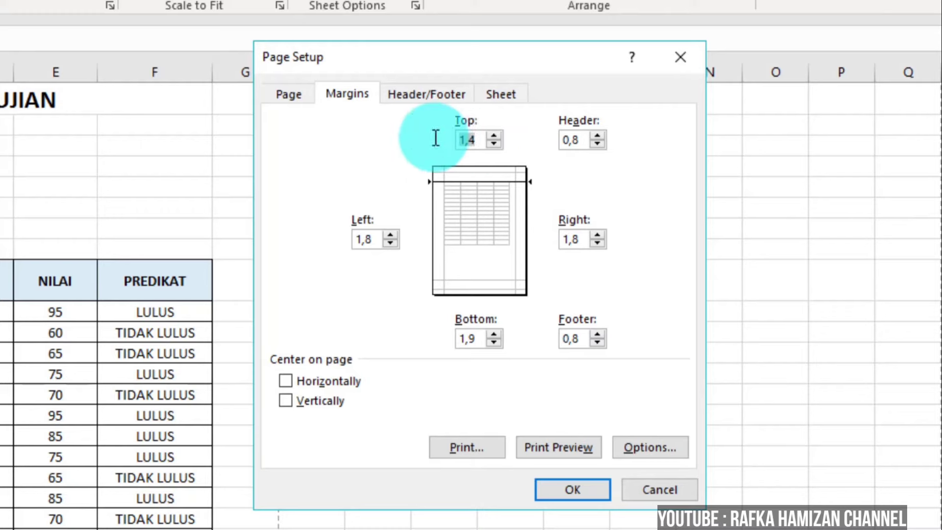
{"action": "key", "text": "BackSpace"}
{"action": "key", "text": "BackSpace"}
{"action": "type", "text": ",9"}
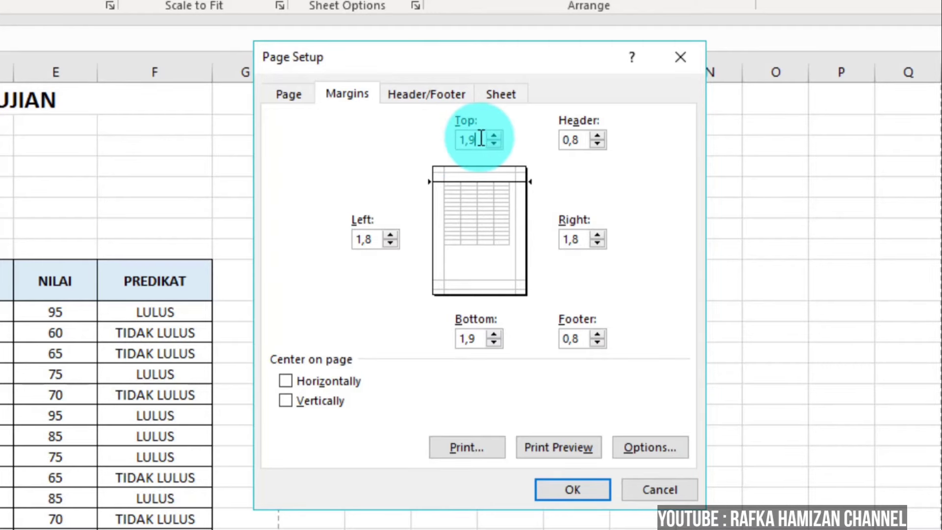
{"action": "left_click_drag", "start_coordinate": [482, 139], "coordinate": [442, 136]}
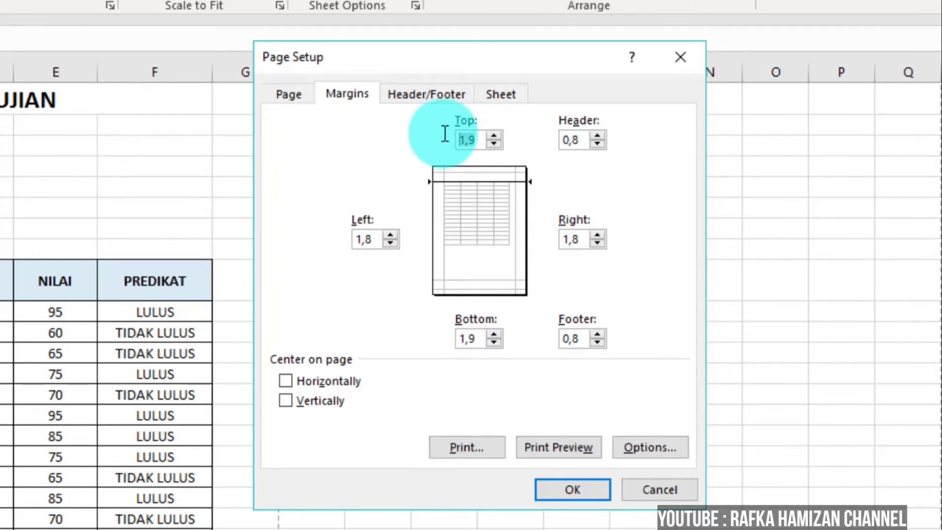
{"action": "type", "text": "2"}
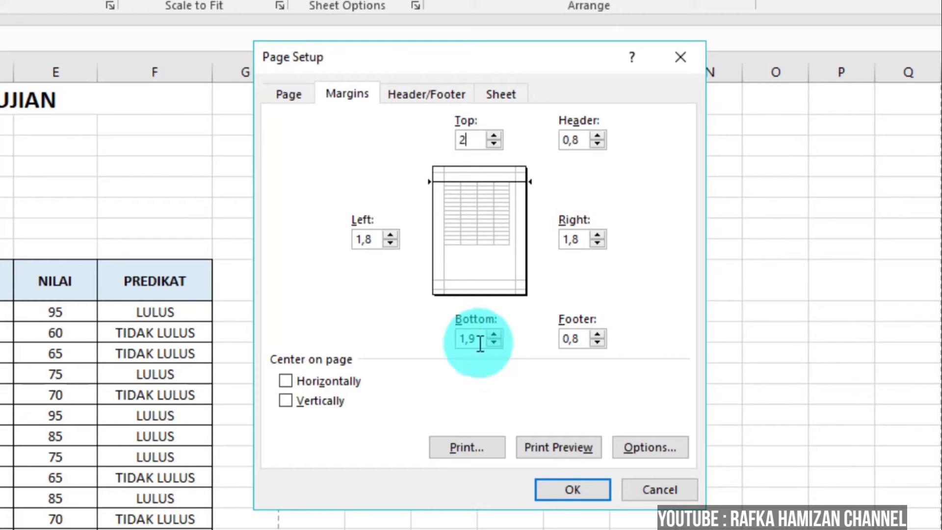
{"action": "left_click_drag", "start_coordinate": [481, 339], "coordinate": [455, 343]}
{"action": "type", "text": "2"}
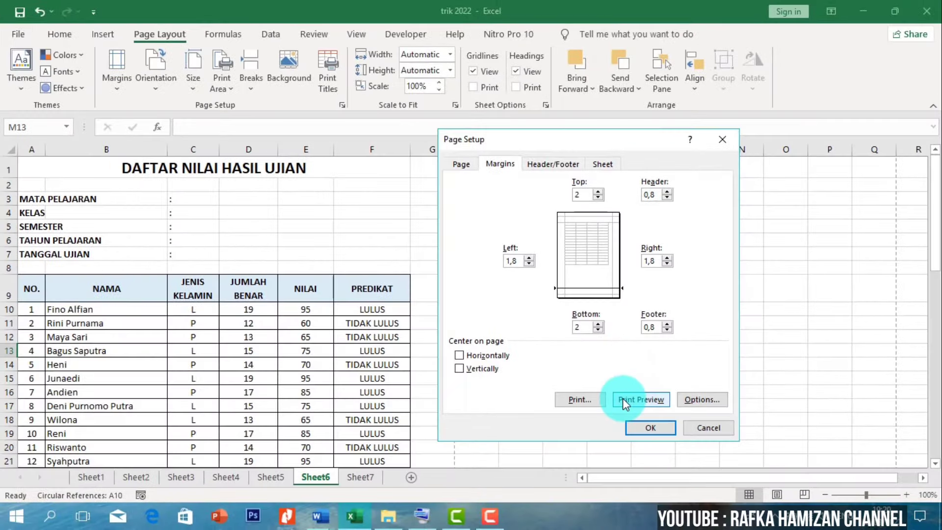
- Preview the exam table with the new margins, checking the 2-page layout
{"action": "left_click", "coordinate": [643, 399]}
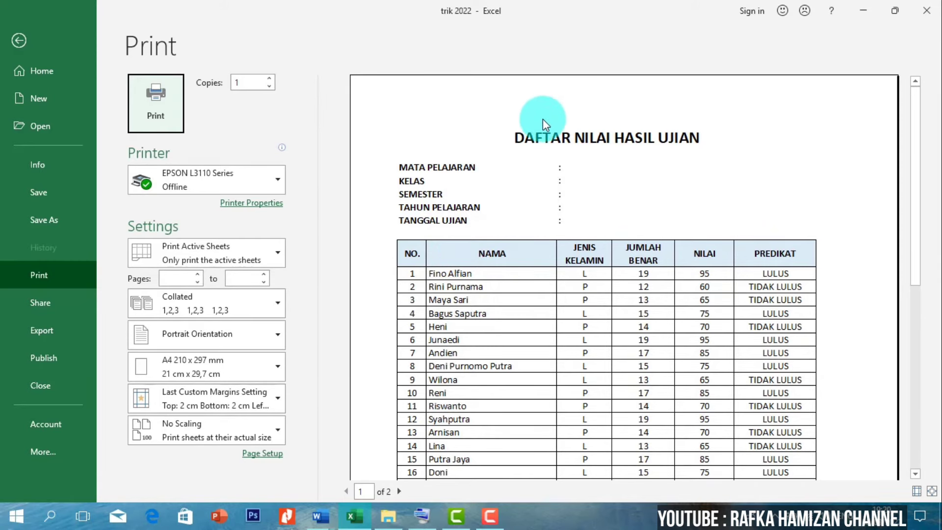
{"action": "left_click_drag", "start_coordinate": [914, 175], "coordinate": [917, 390]}
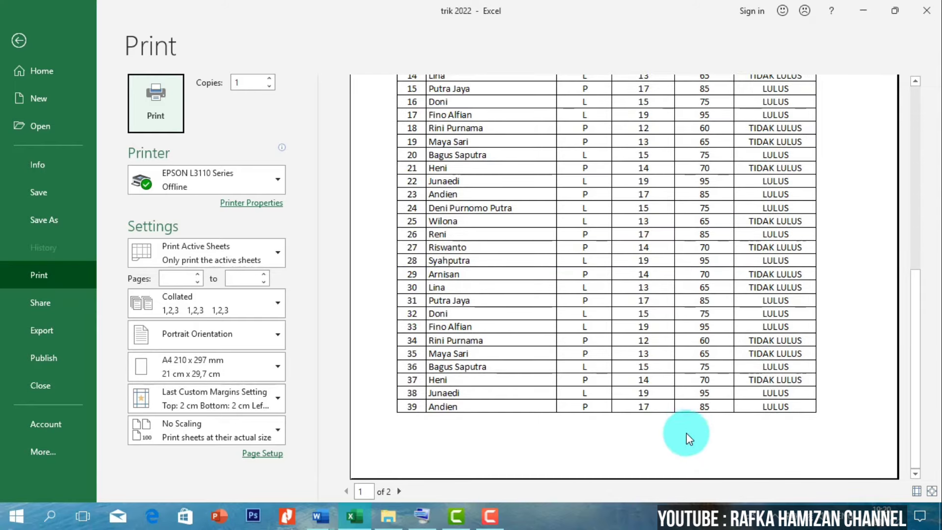
{"action": "left_click_drag", "start_coordinate": [915, 385], "coordinate": [917, 160]}
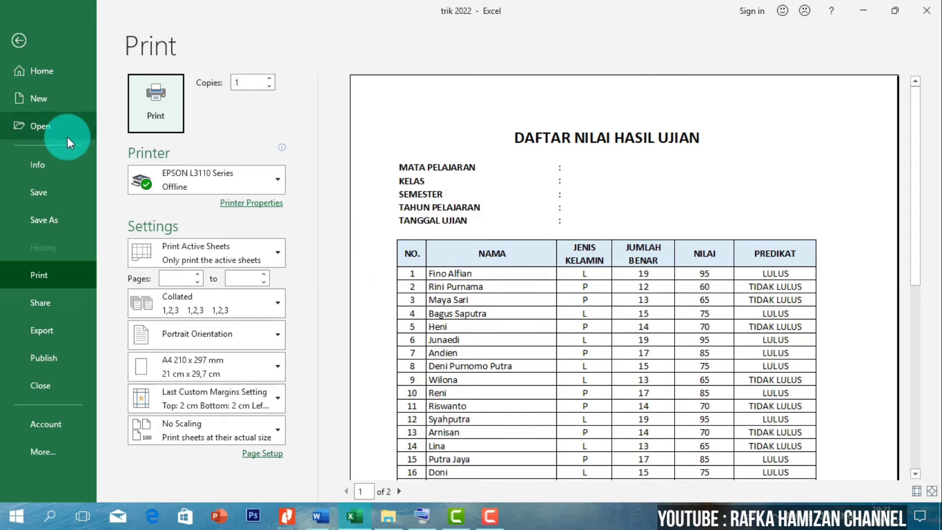
- Reopen Page Setup's margins and turn on Center on page: Horizontally
{"action": "left_click", "coordinate": [24, 40]}
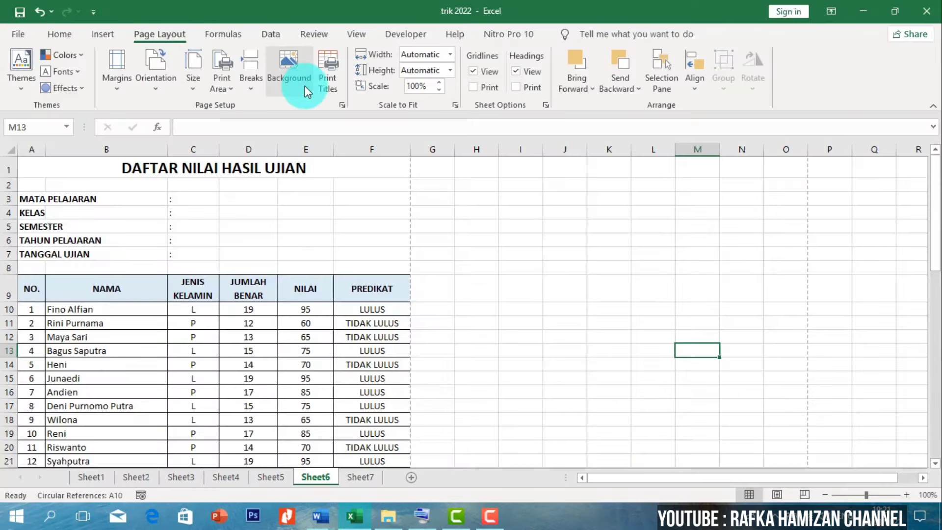
{"action": "left_click", "coordinate": [342, 105]}
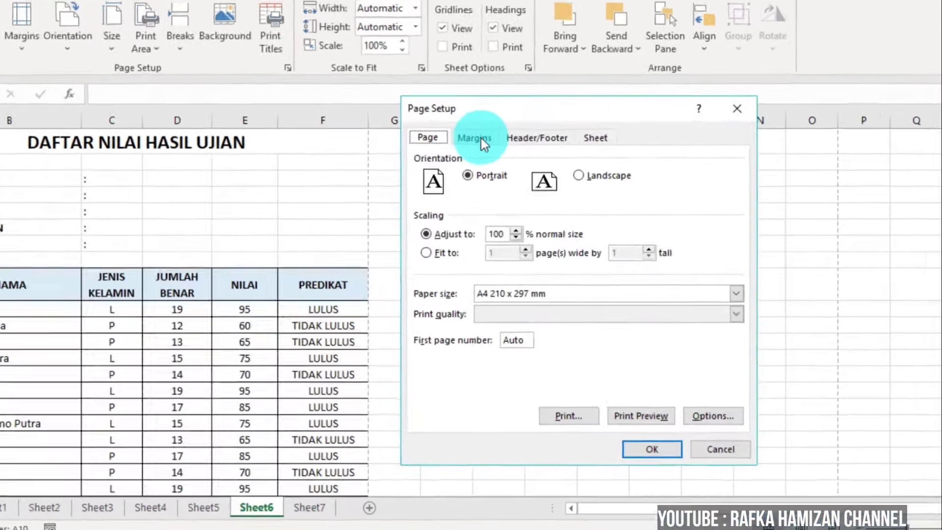
{"action": "left_click", "coordinate": [495, 164]}
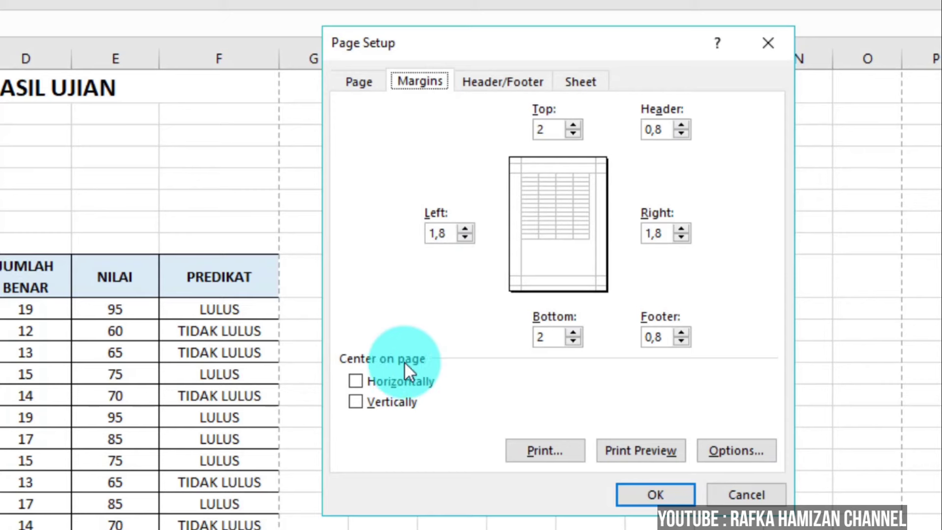
{"action": "left_click", "coordinate": [356, 381]}
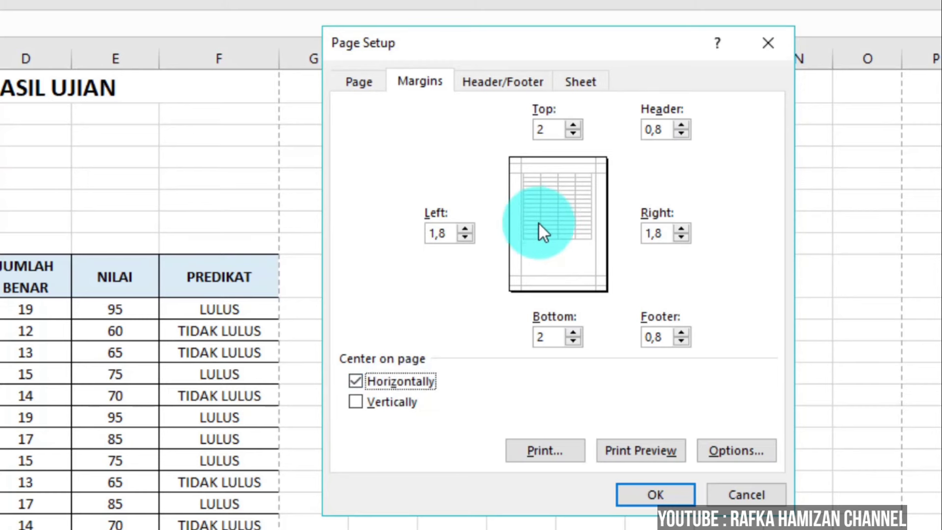
{"action": "left_click", "coordinate": [355, 382]}
{"action": "left_click", "coordinate": [354, 381]}
{"action": "left_click", "coordinate": [354, 381]}
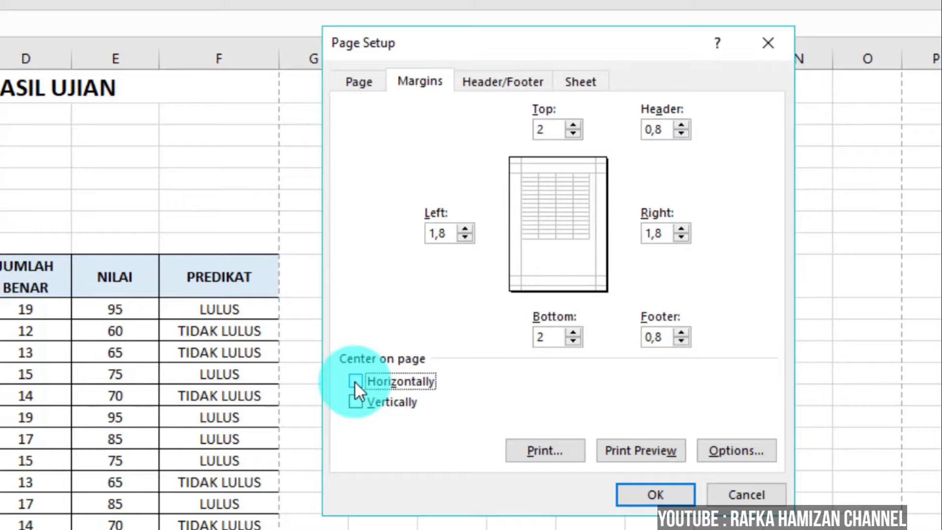
{"action": "left_click", "coordinate": [355, 380]}
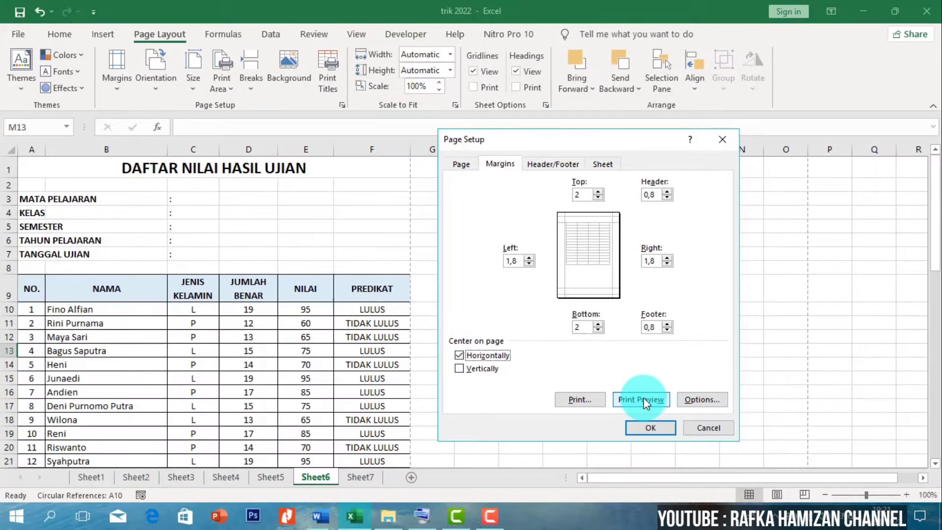
- Check the horizontally centred printout on pages 1 and 2 in print preview
{"action": "left_click", "coordinate": [641, 413]}
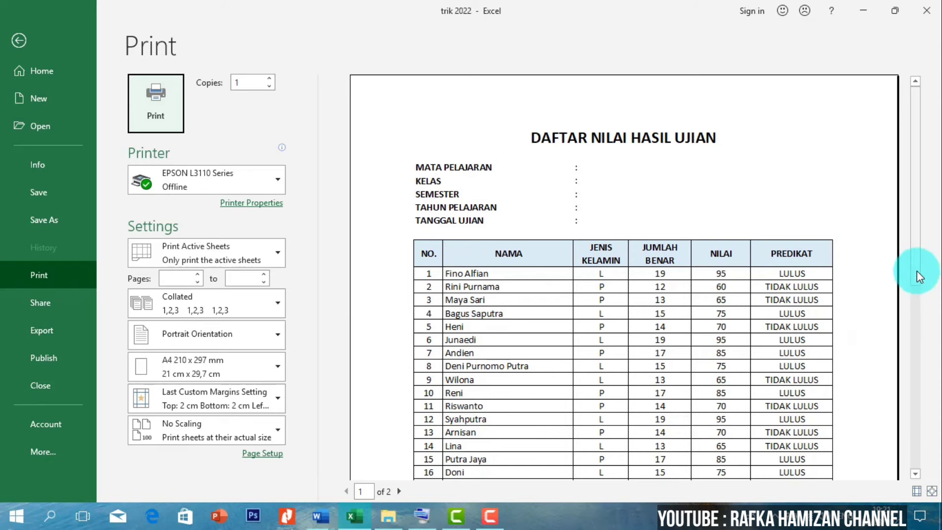
{"action": "left_click_drag", "start_coordinate": [917, 281], "coordinate": [920, 444]}
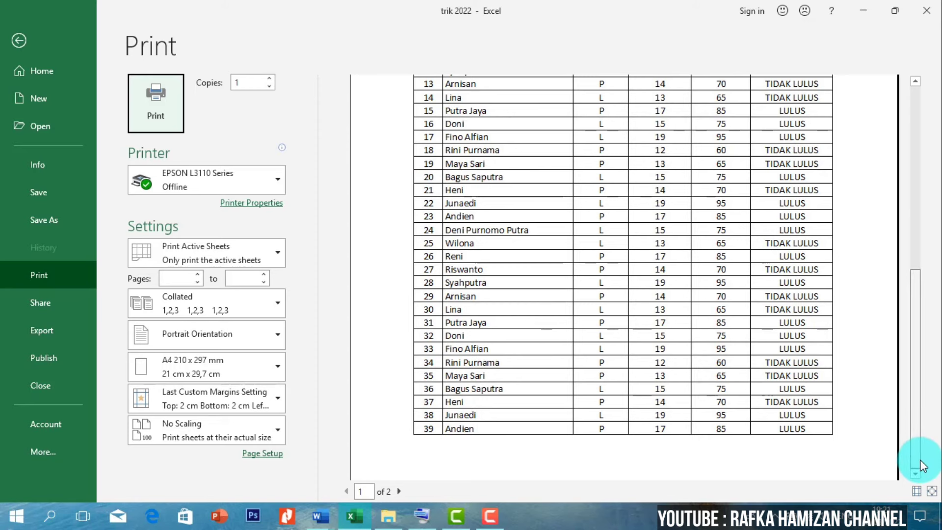
{"action": "scroll", "coordinate": [920, 459], "scroll_direction": "down", "scroll_amount": 1}
{"action": "left_click", "coordinate": [917, 272]}
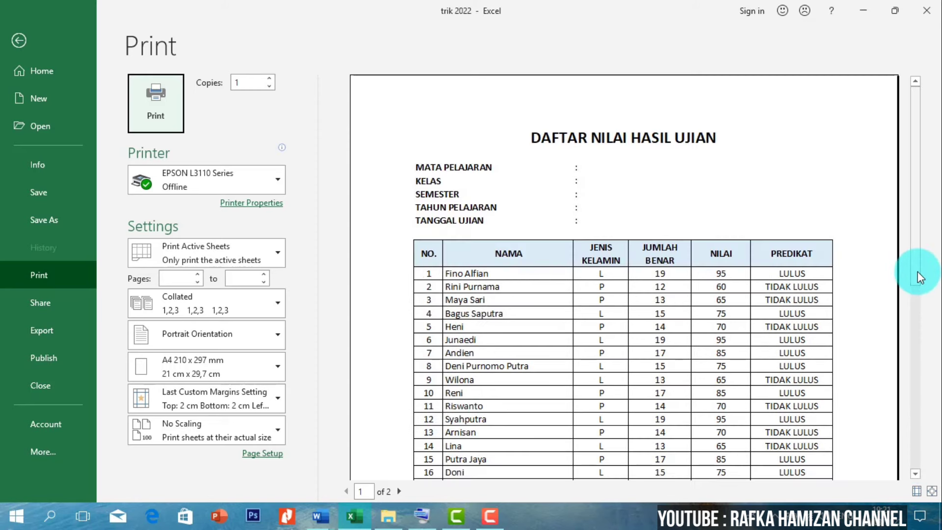
{"action": "left_click", "coordinate": [400, 491]}
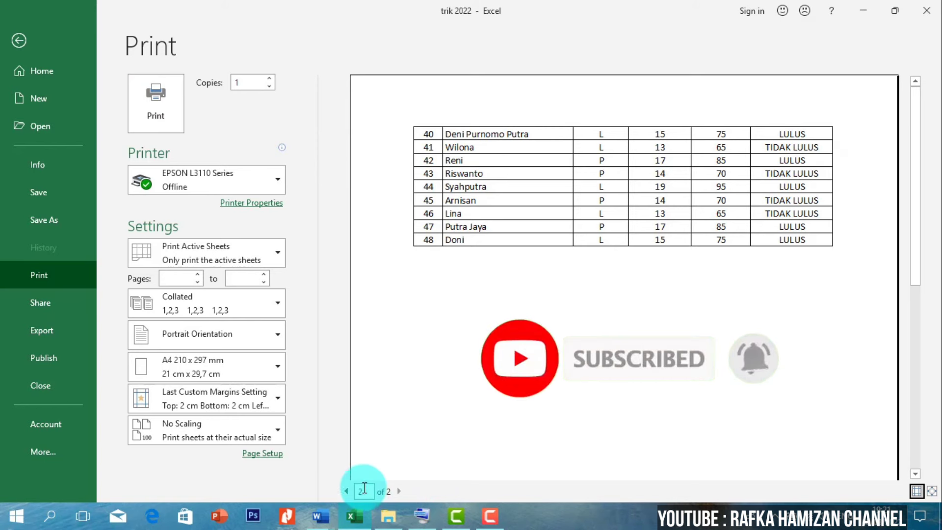
{"action": "left_click", "coordinate": [346, 491]}
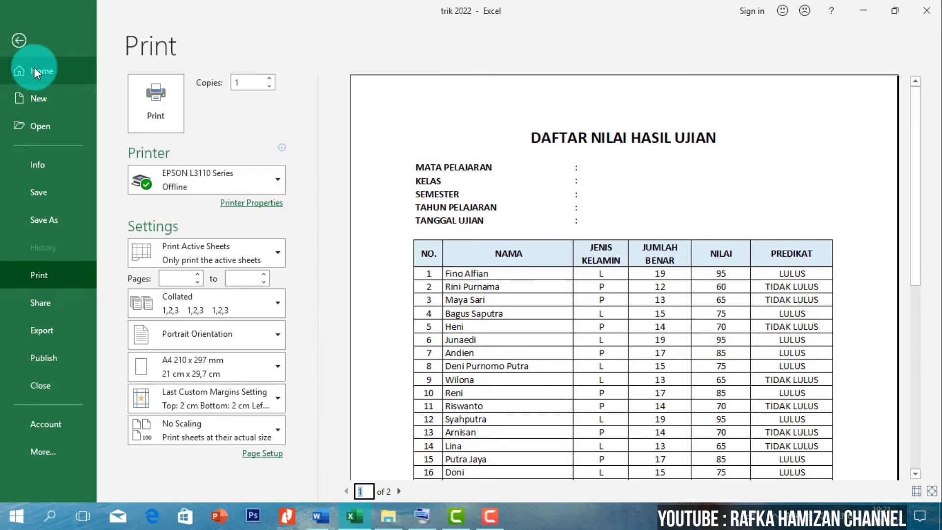
- Close the print preview and go back to the Sheet6 worksheet
{"action": "left_click", "coordinate": [22, 40]}
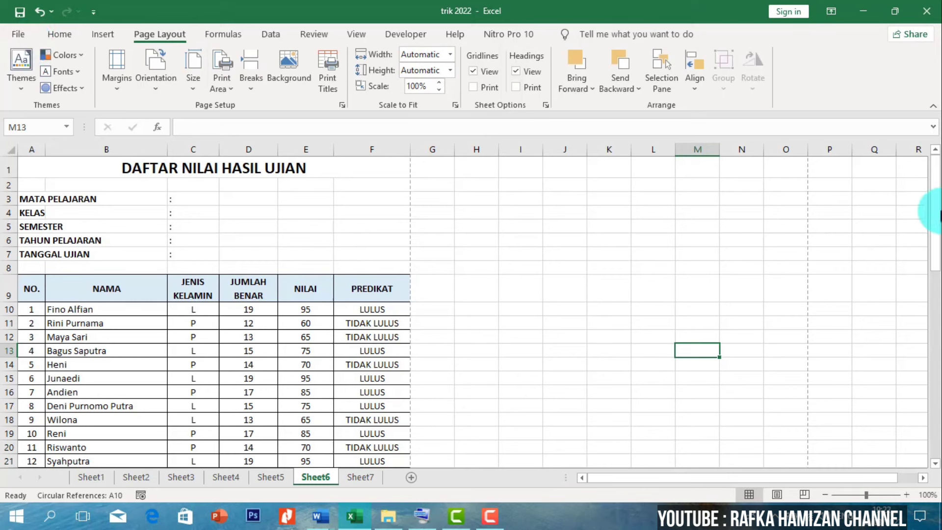
{"action": "mouse_move", "coordinate": [935, 221]}
{"action": "left_mouse_down"}
{"action": "mouse_move", "coordinate": [935, 300]}
{"action": "mouse_move", "coordinate": [935, 145]}
{"action": "left_mouse_up"}
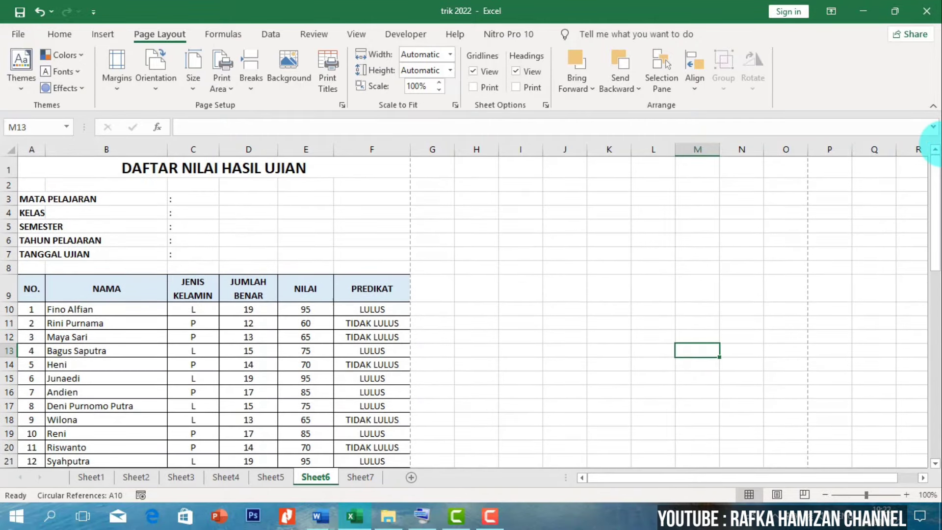